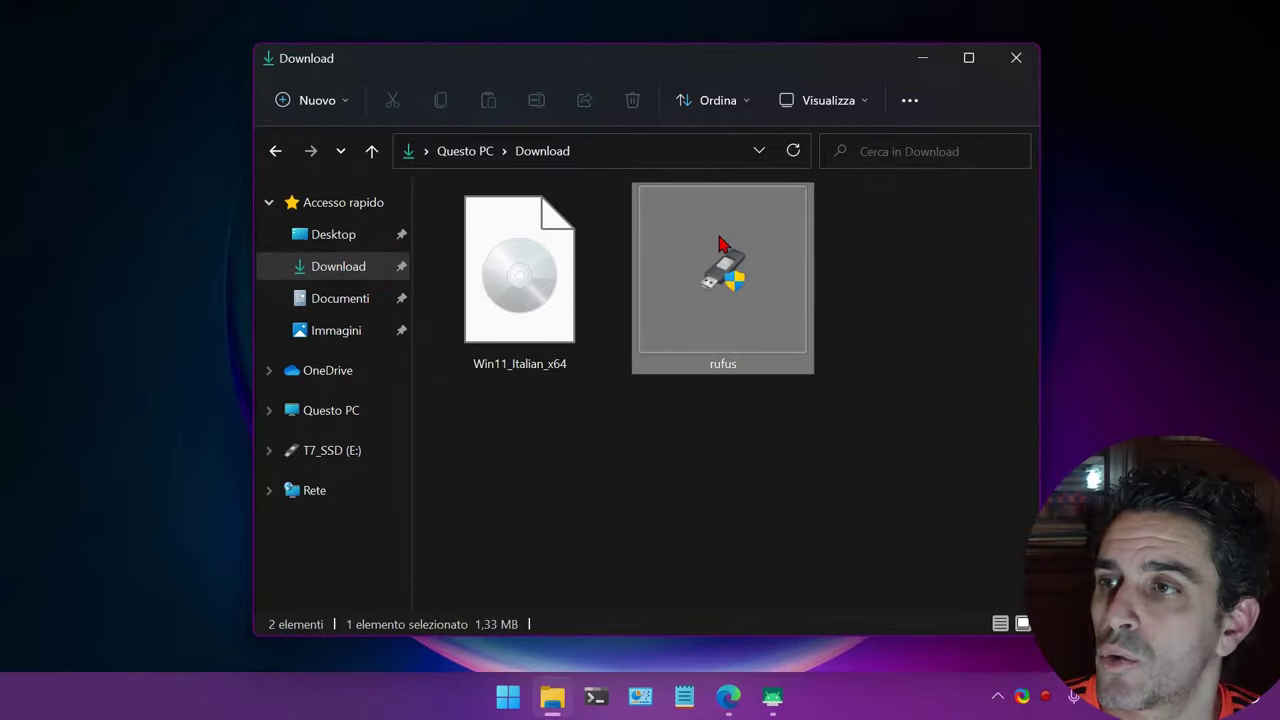
# - Launch rufus from the Download folder, clear the folder window away and view the list of interface languages
pyautogui.click(535, 262)
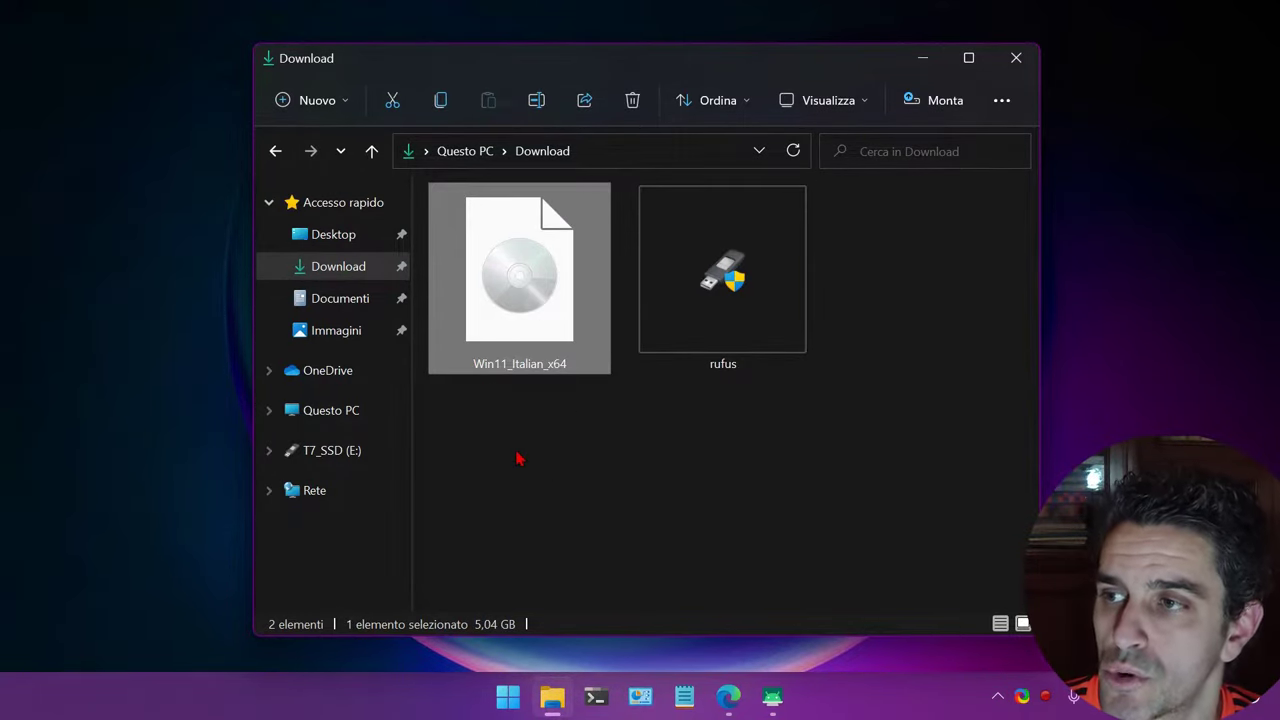
pyautogui.click(674, 222)
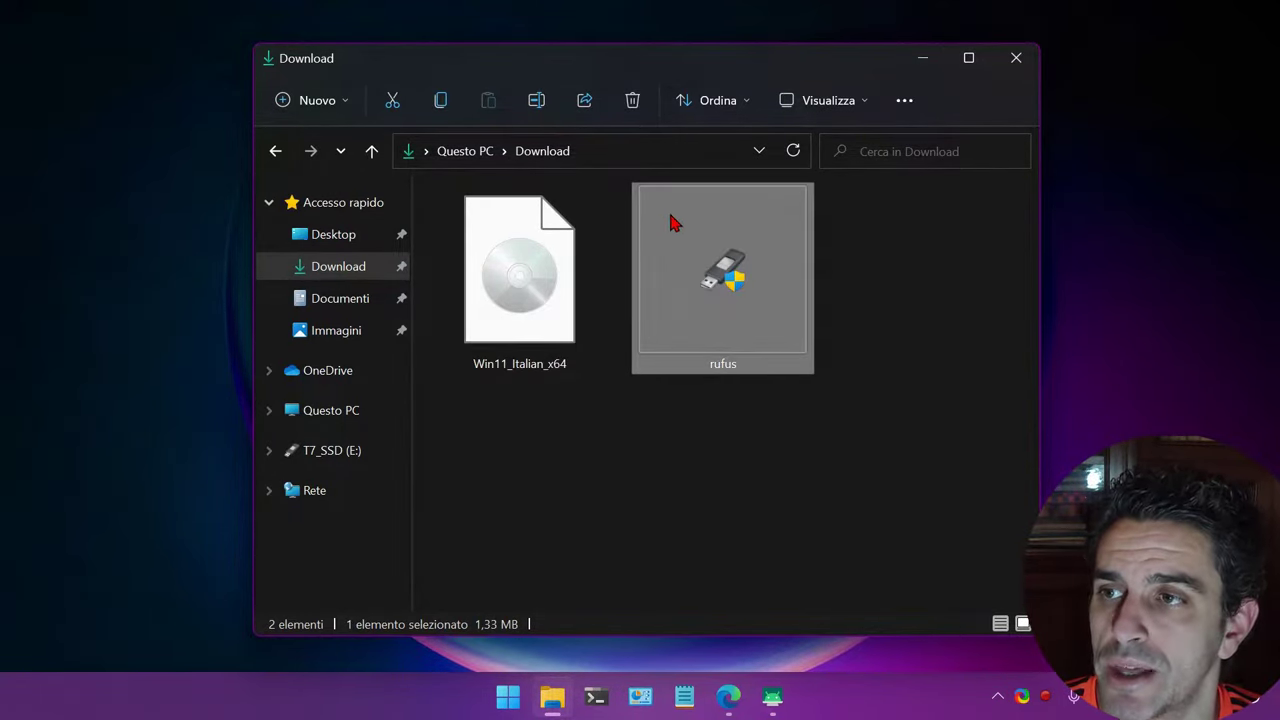
pyautogui.doubleClick(752, 305)
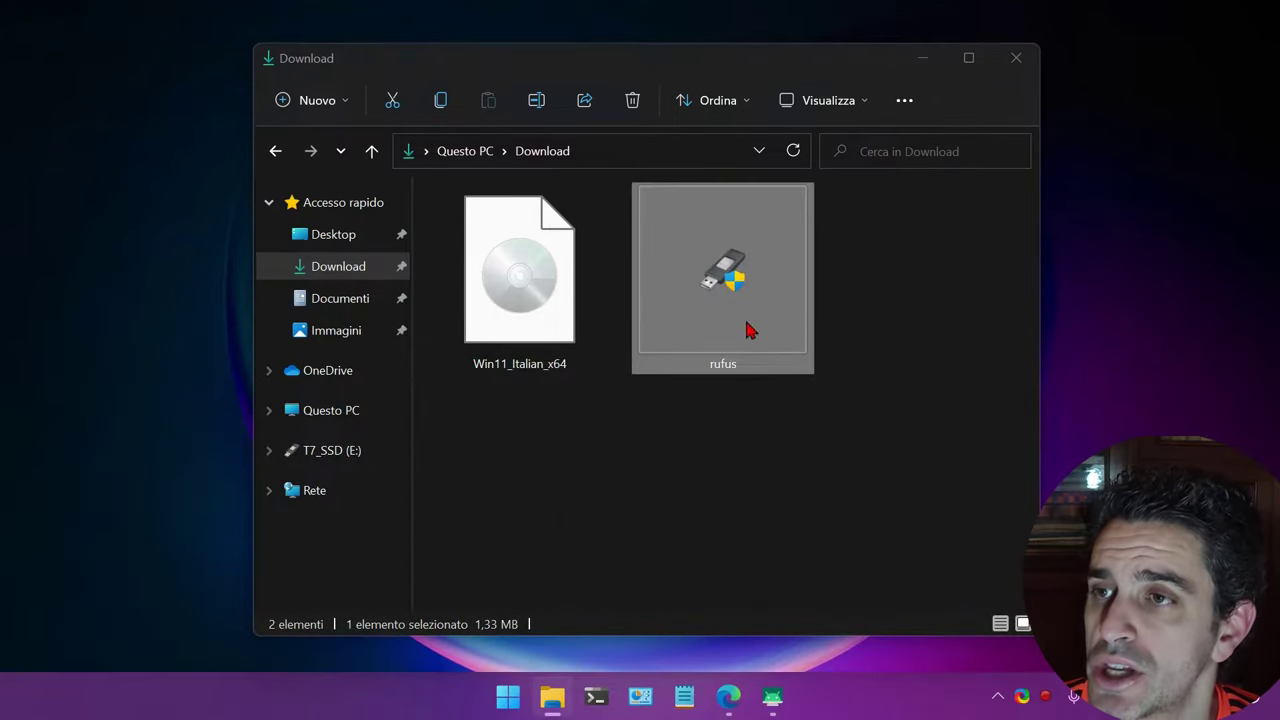
pyautogui.click(940, 58)
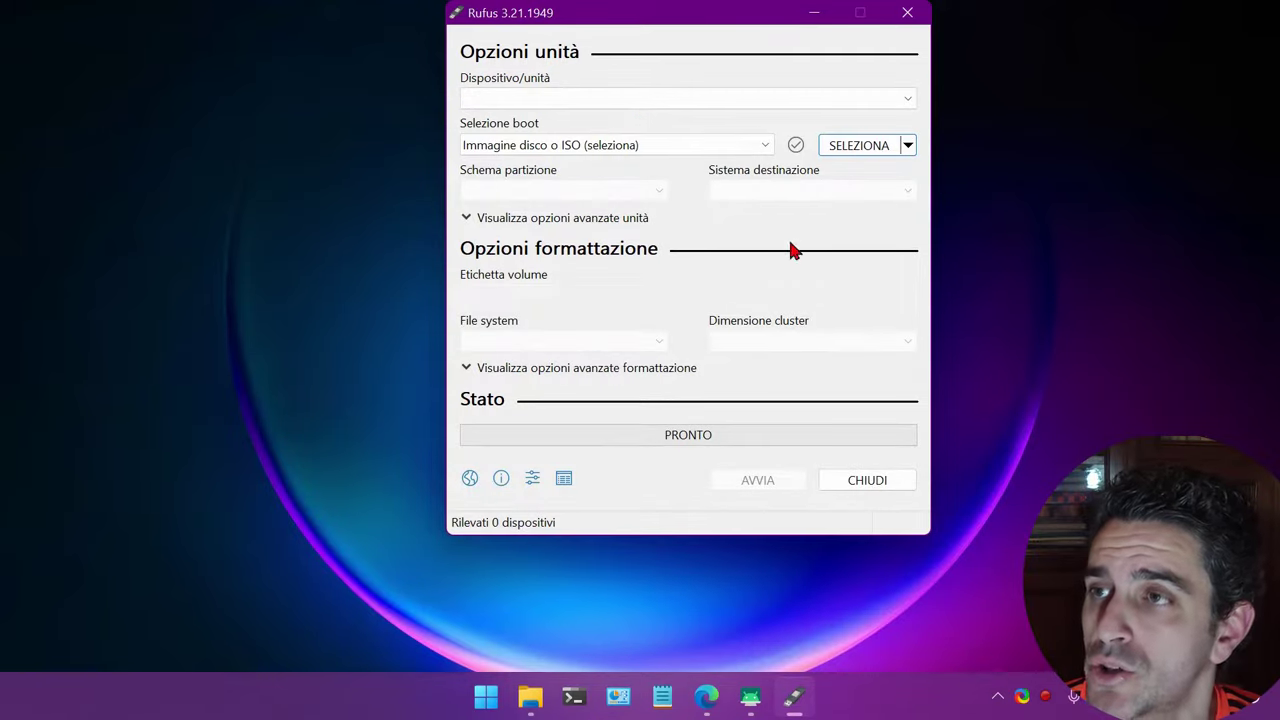
pyautogui.moveTo(664, 20); pyautogui.dragTo(646, 61)
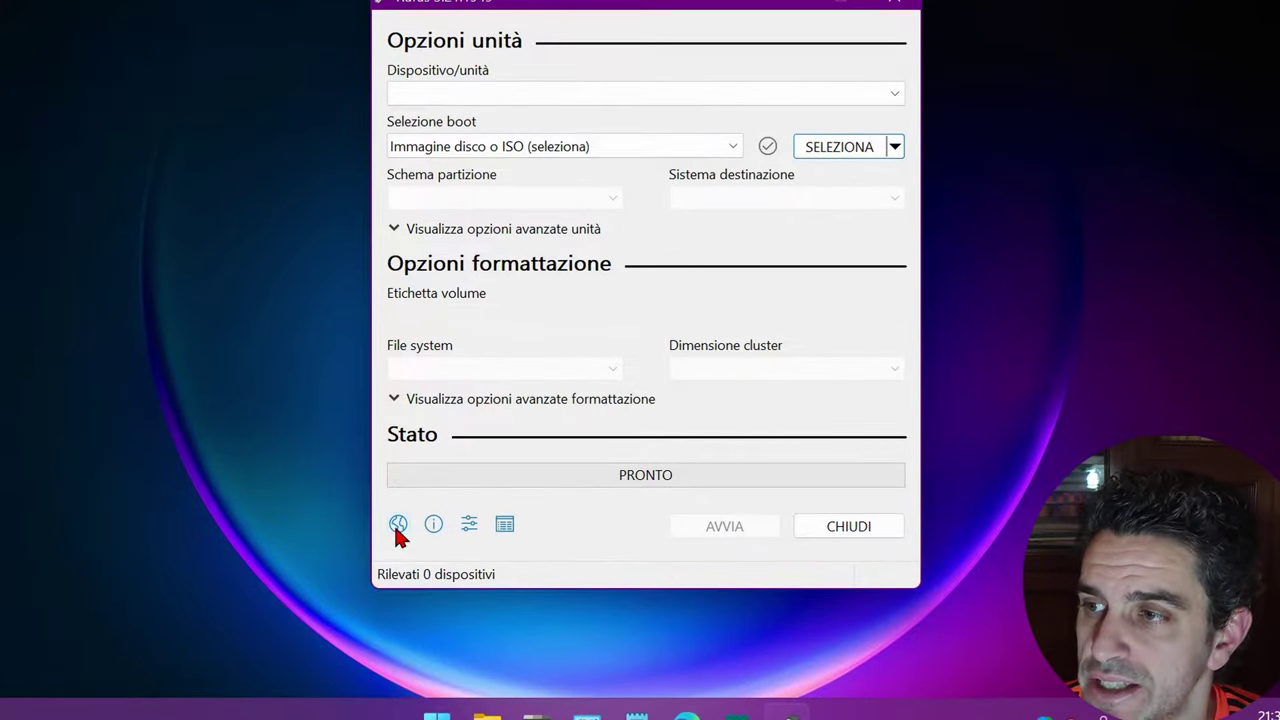
pyautogui.click(406, 536)
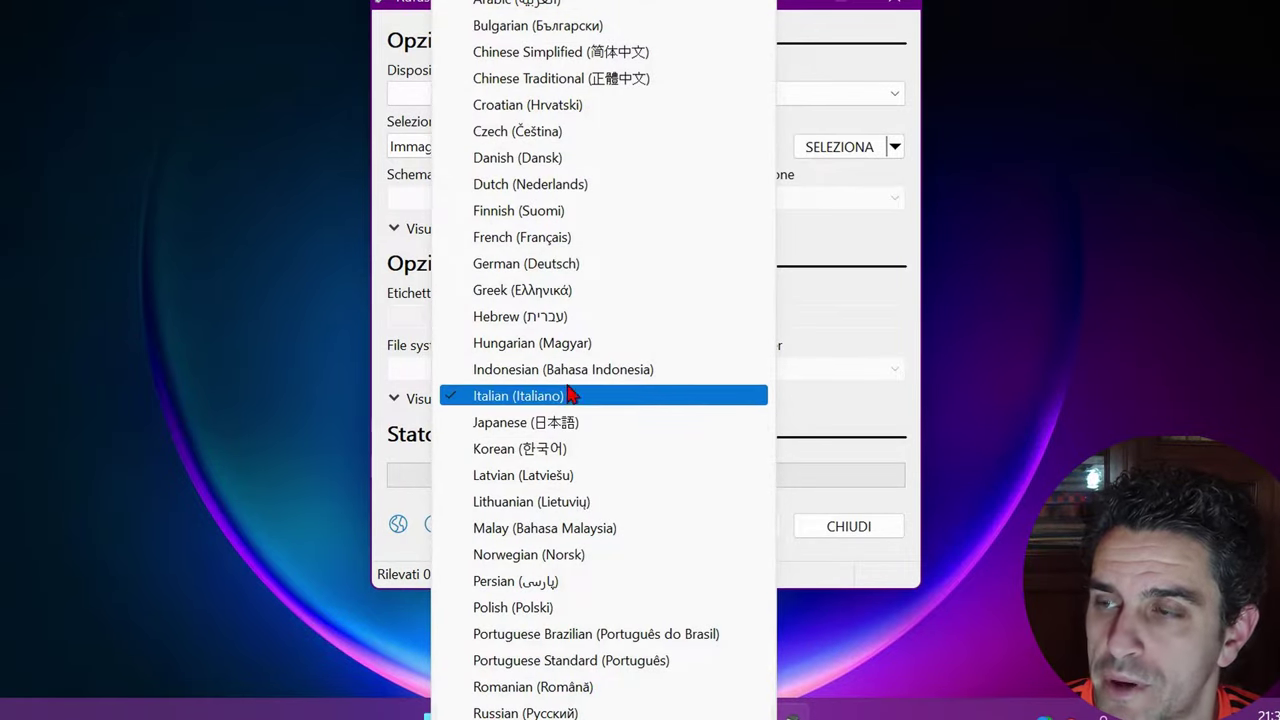
pyautogui.click(838, 583)
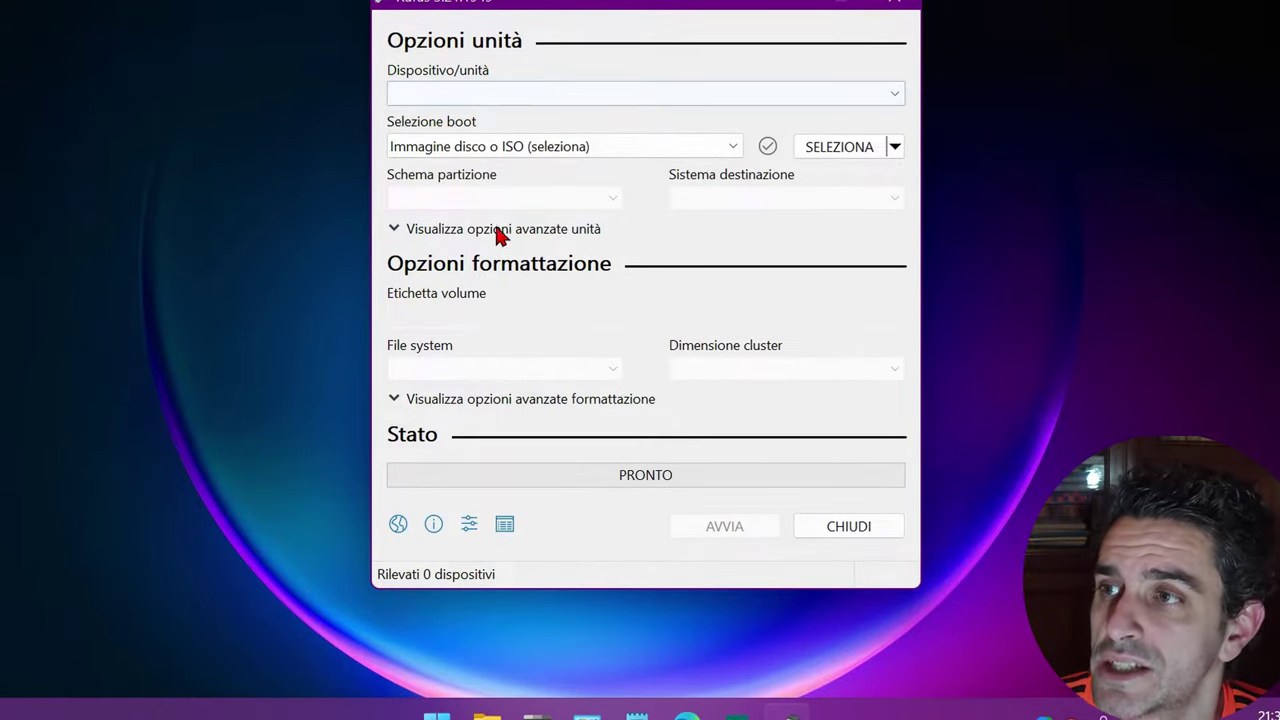
# - Reveal the advanced drive options and enable listing of USB disk drives, using T7_SSD (E:) as the device
pyautogui.click(432, 234)
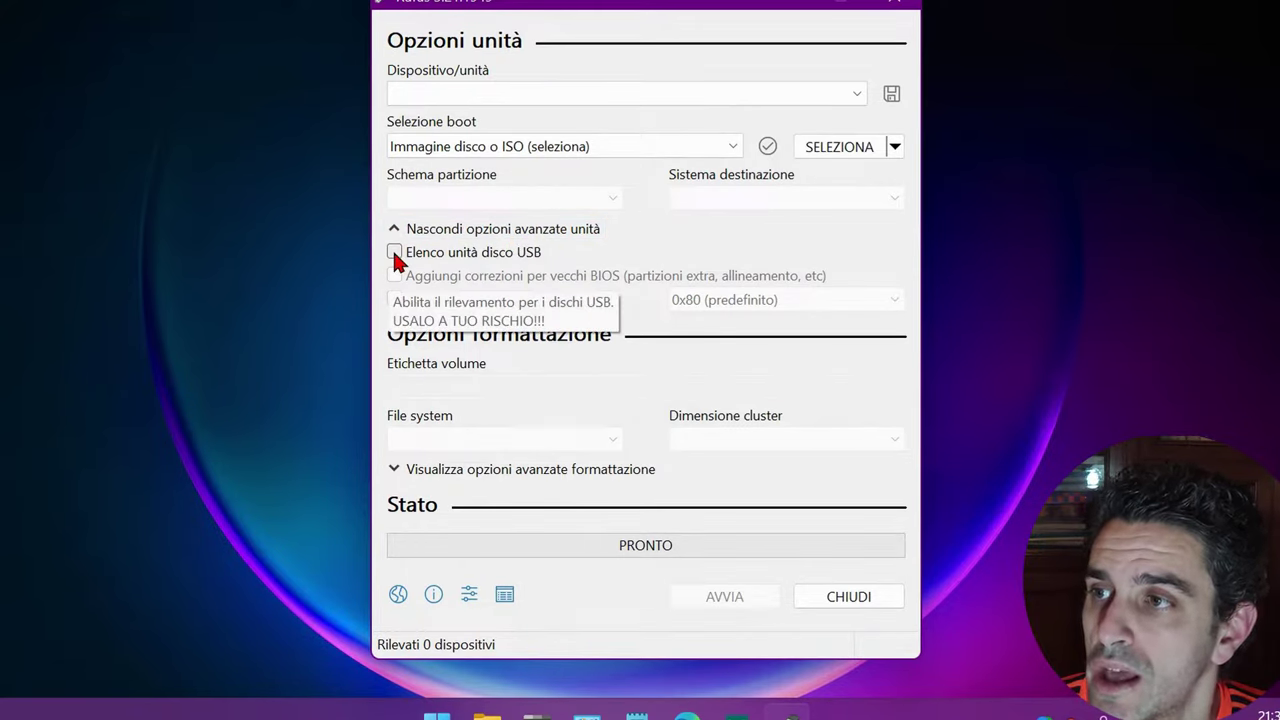
pyautogui.click(395, 252)
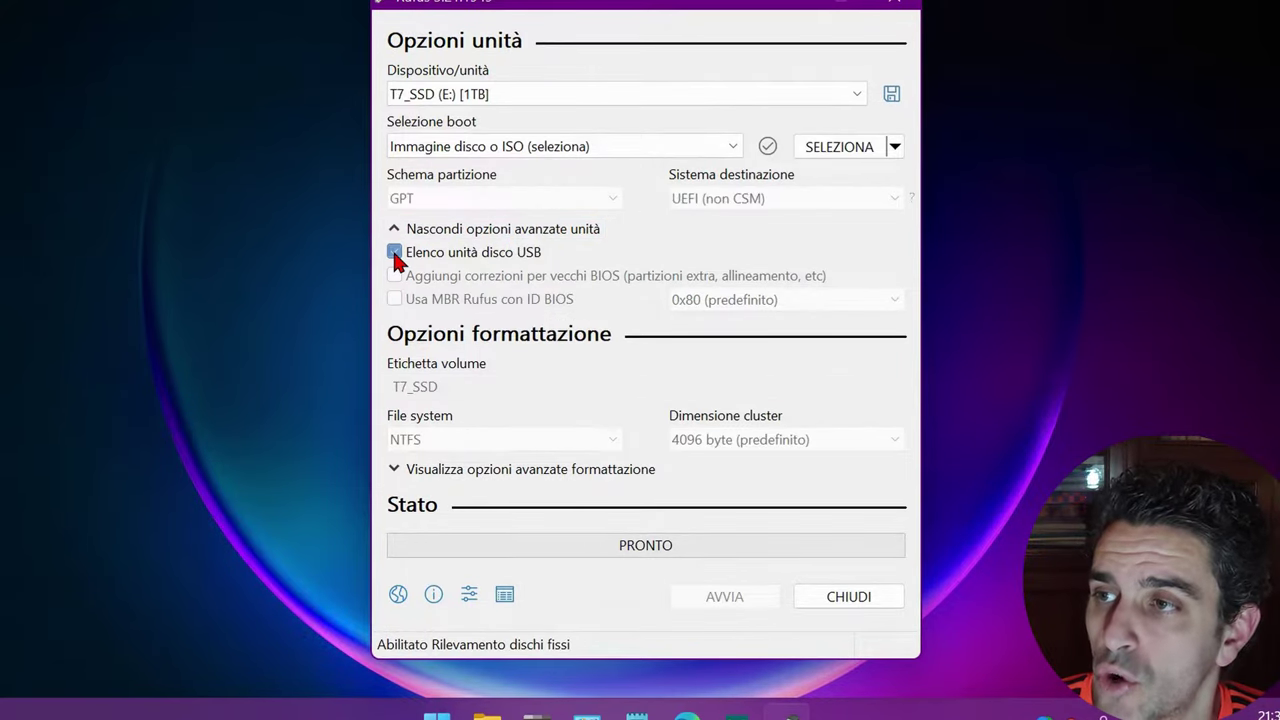
pyautogui.click(481, 97)
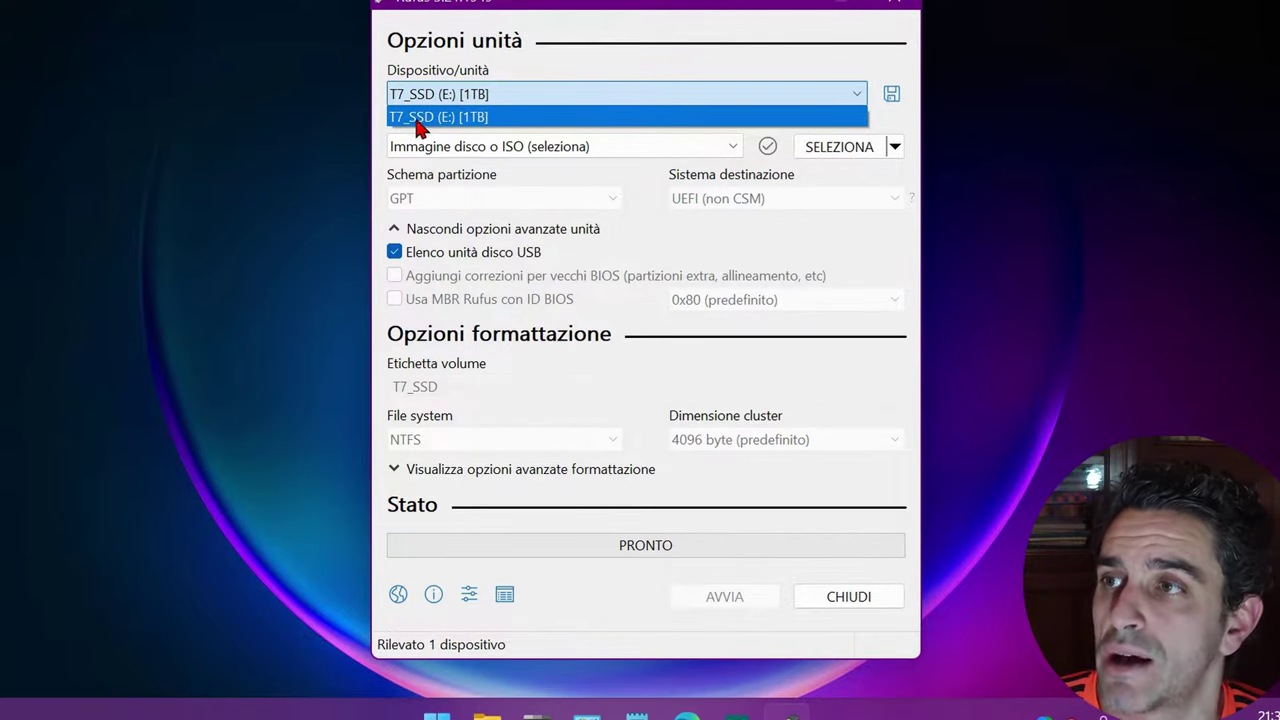
pyautogui.click(686, 257)
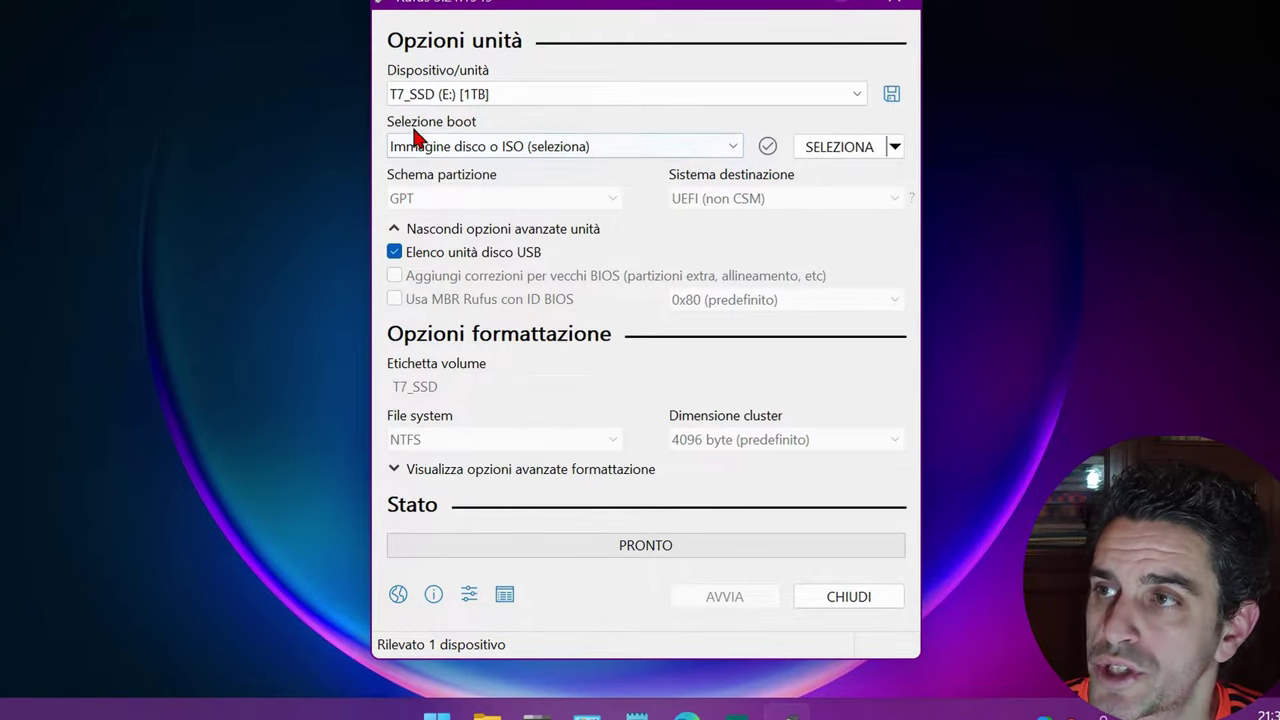
# - Load the Win11_Italian_x64 ISO as the boot image and set the image option to Windows To Go
pyautogui.click(634, 151)
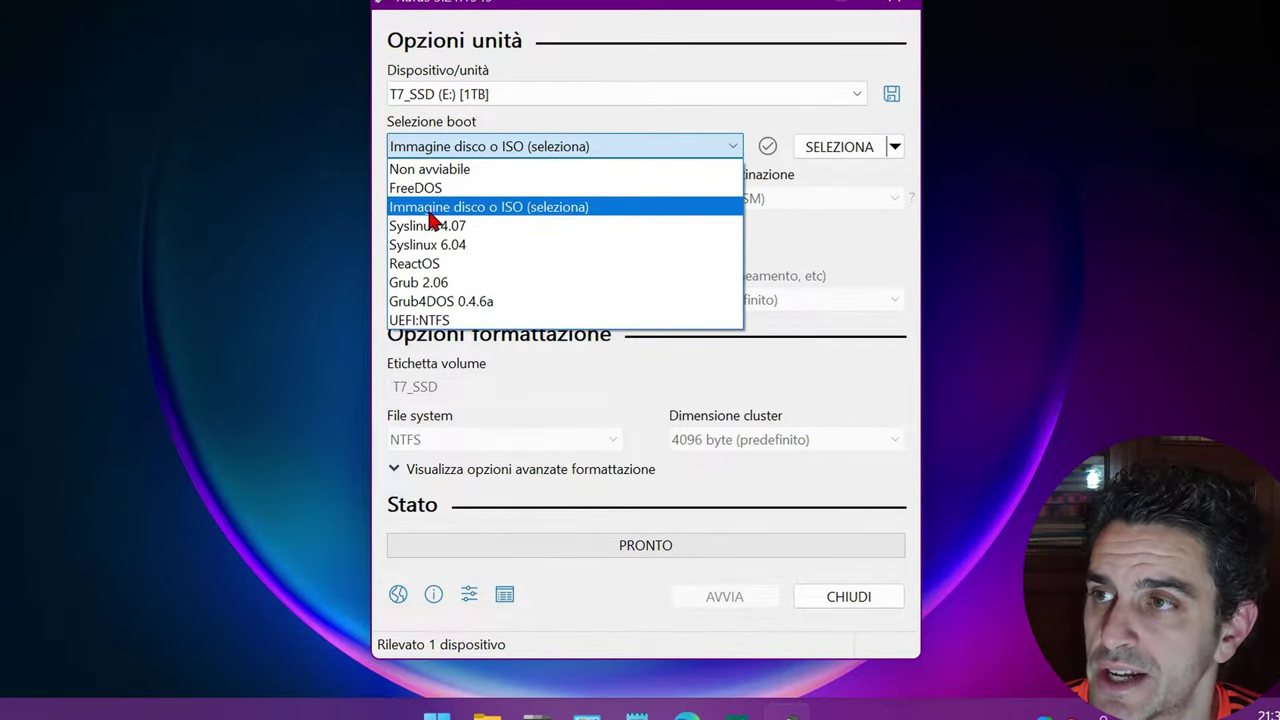
pyautogui.click(566, 208)
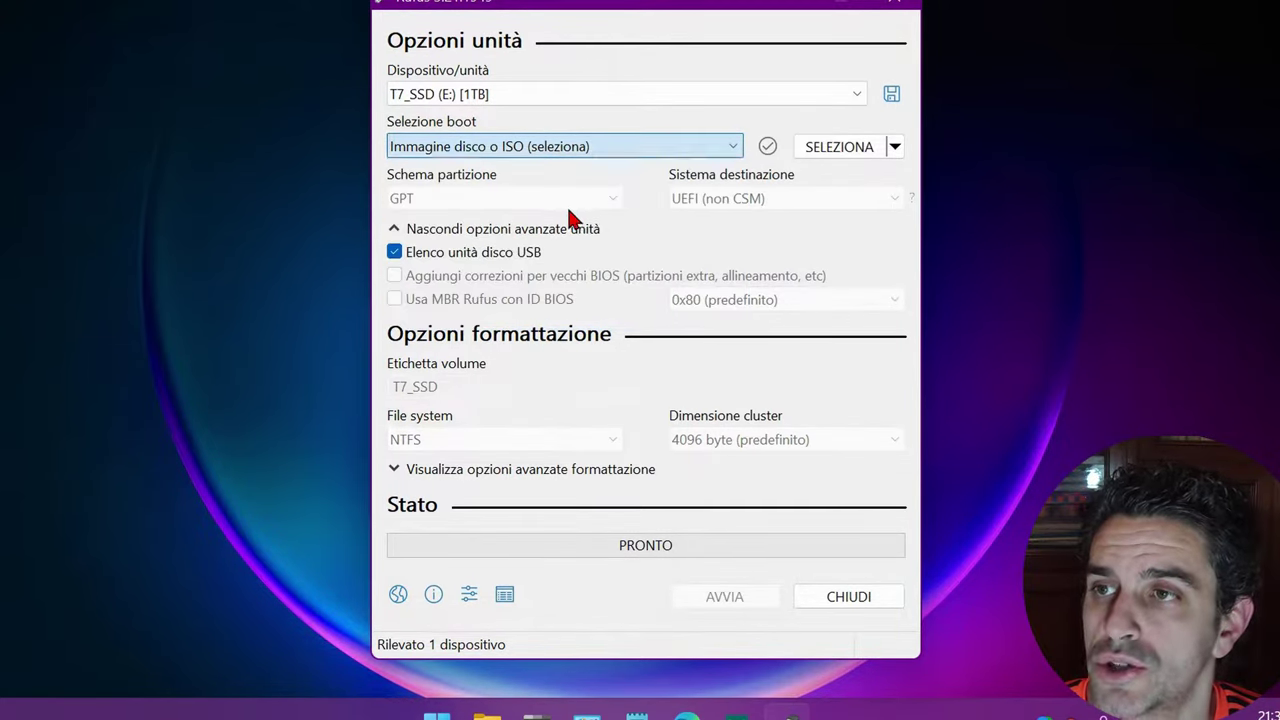
pyautogui.click(843, 152)
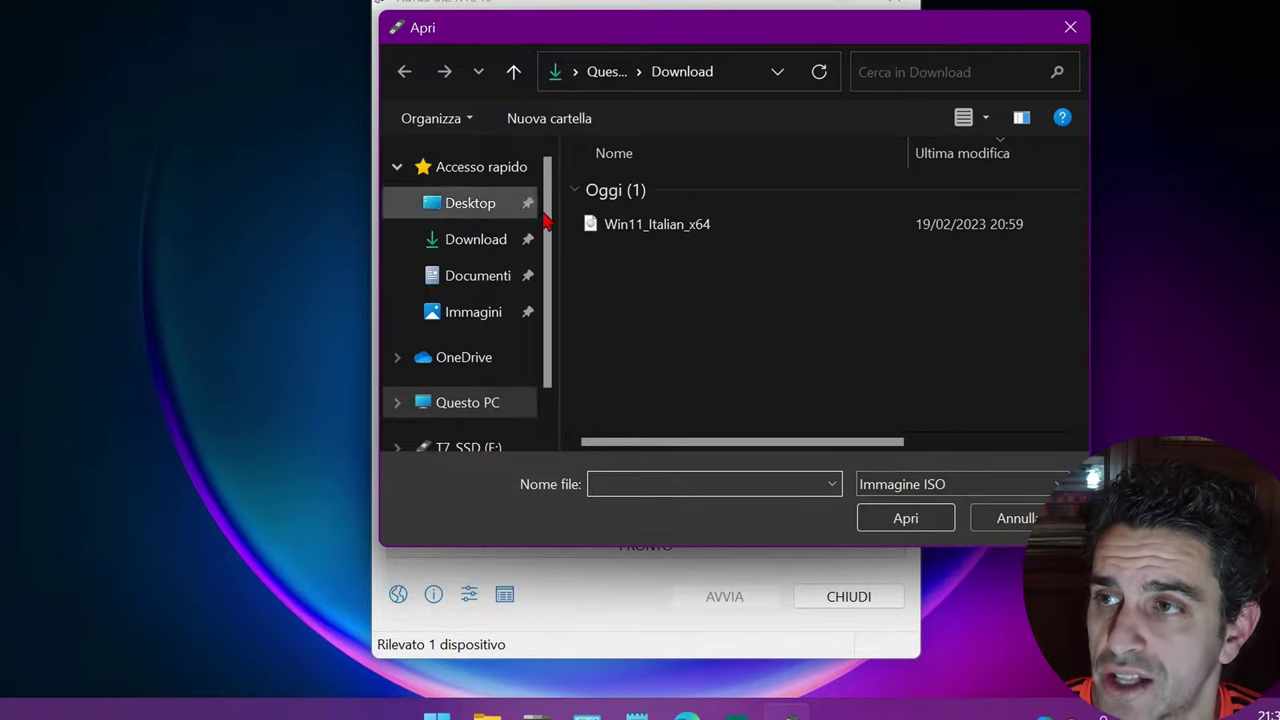
pyautogui.click(693, 228)
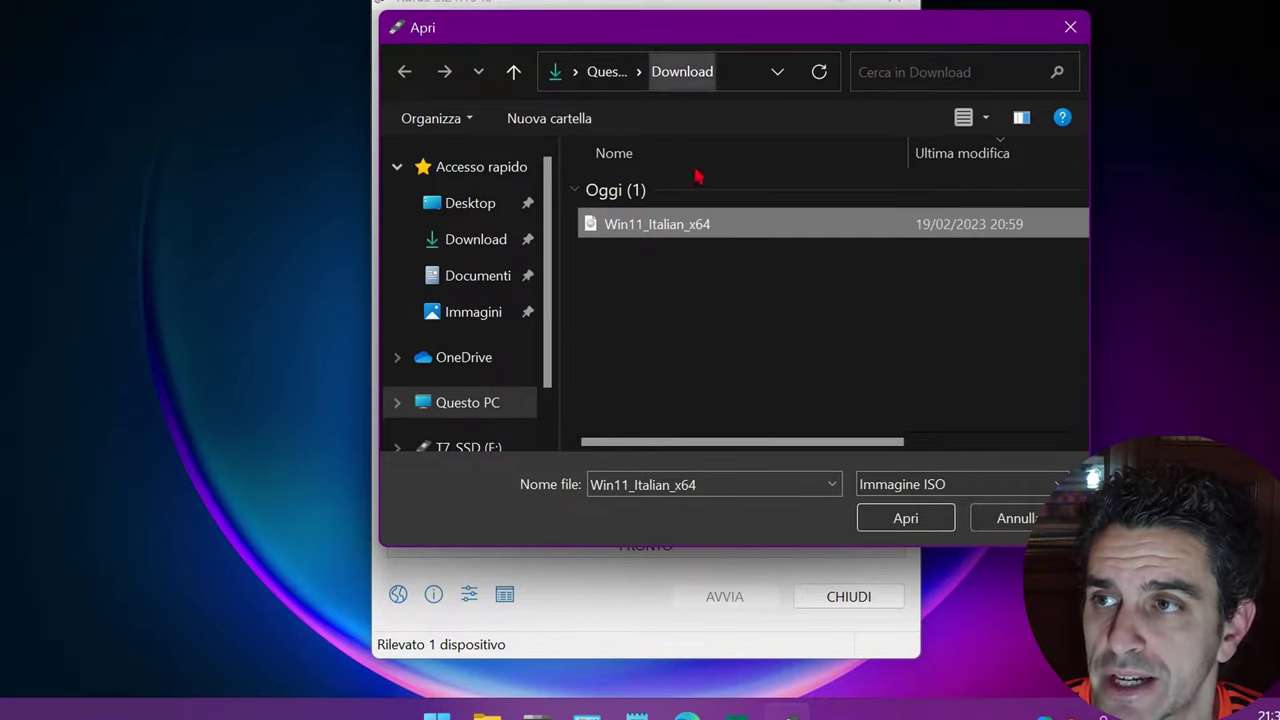
pyautogui.click(925, 527)
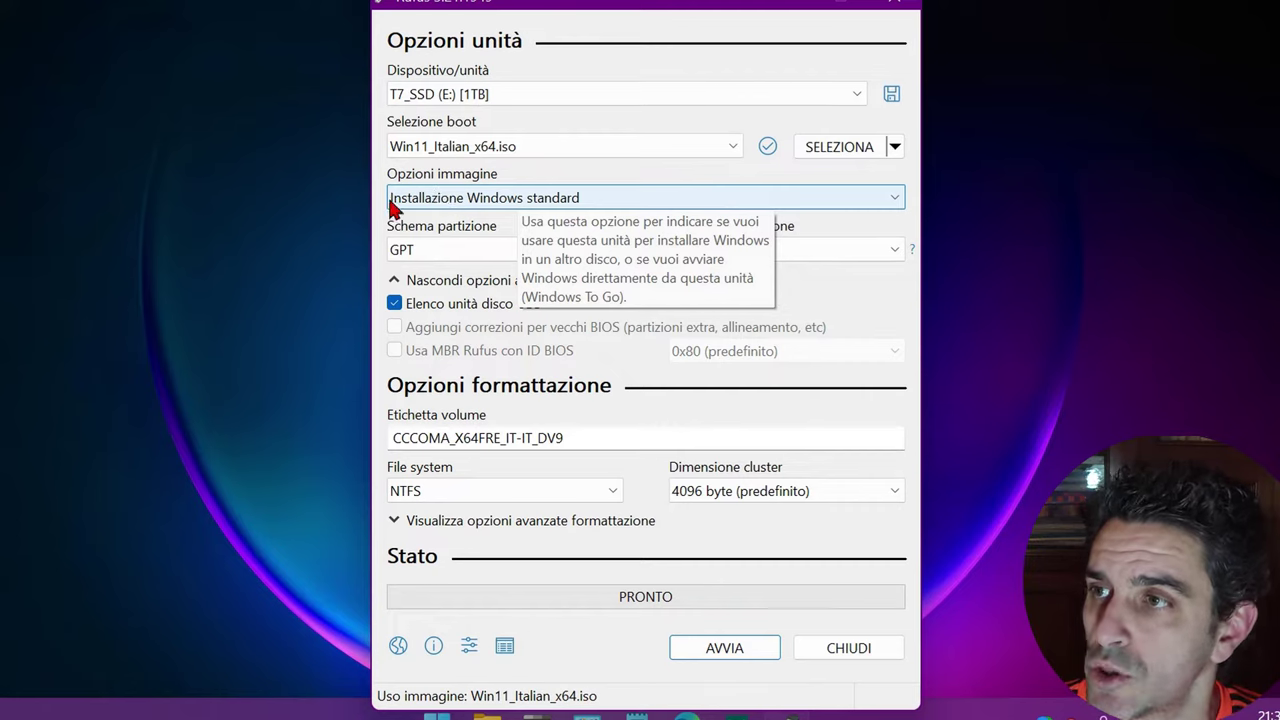
pyautogui.click(512, 198)
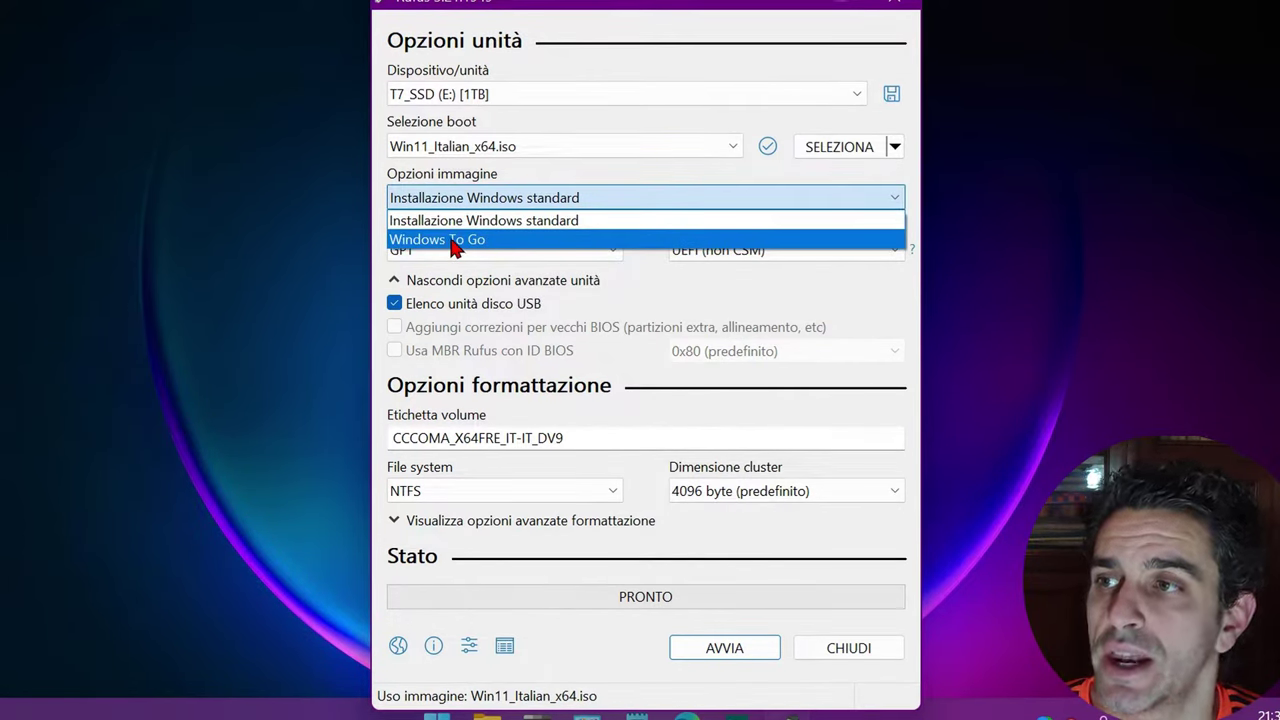
pyautogui.click(450, 242)
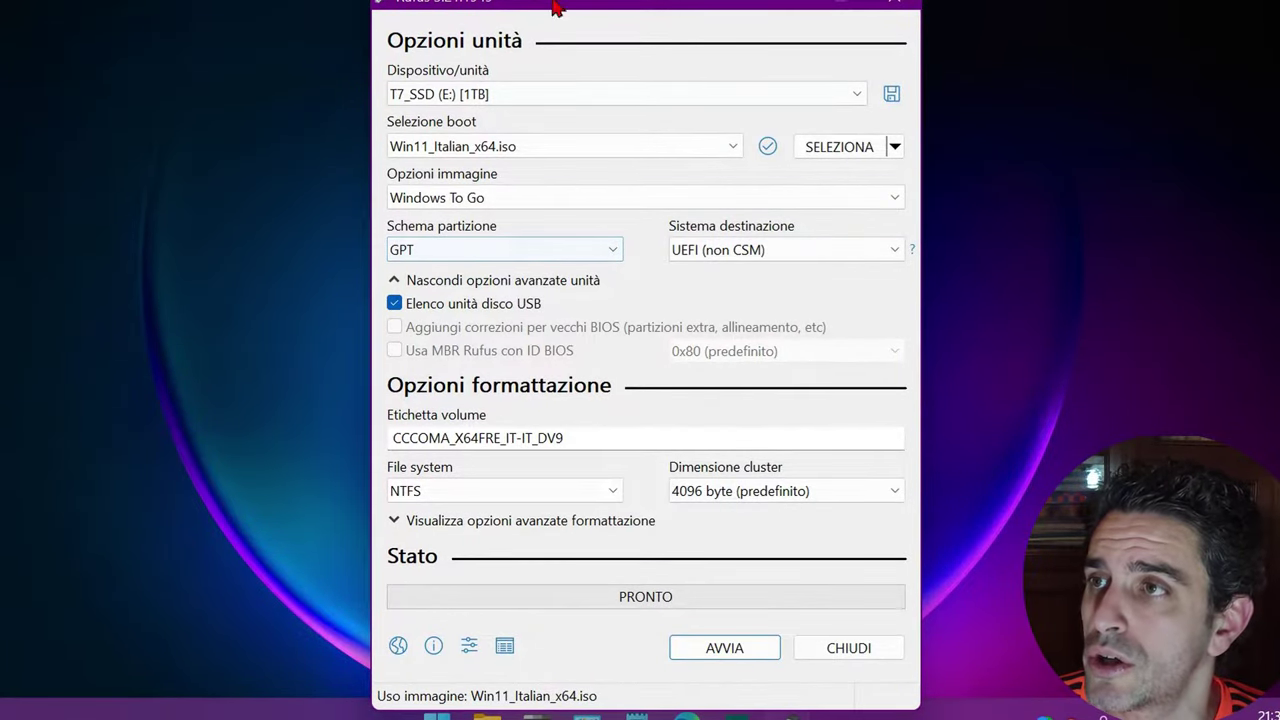
# - Enable dual BIOS/UEFI mode and set the partition scheme to MBR with BIOS o UEFI as the target system
pyautogui.moveTo(546, 12); pyautogui.dragTo(540, 2)
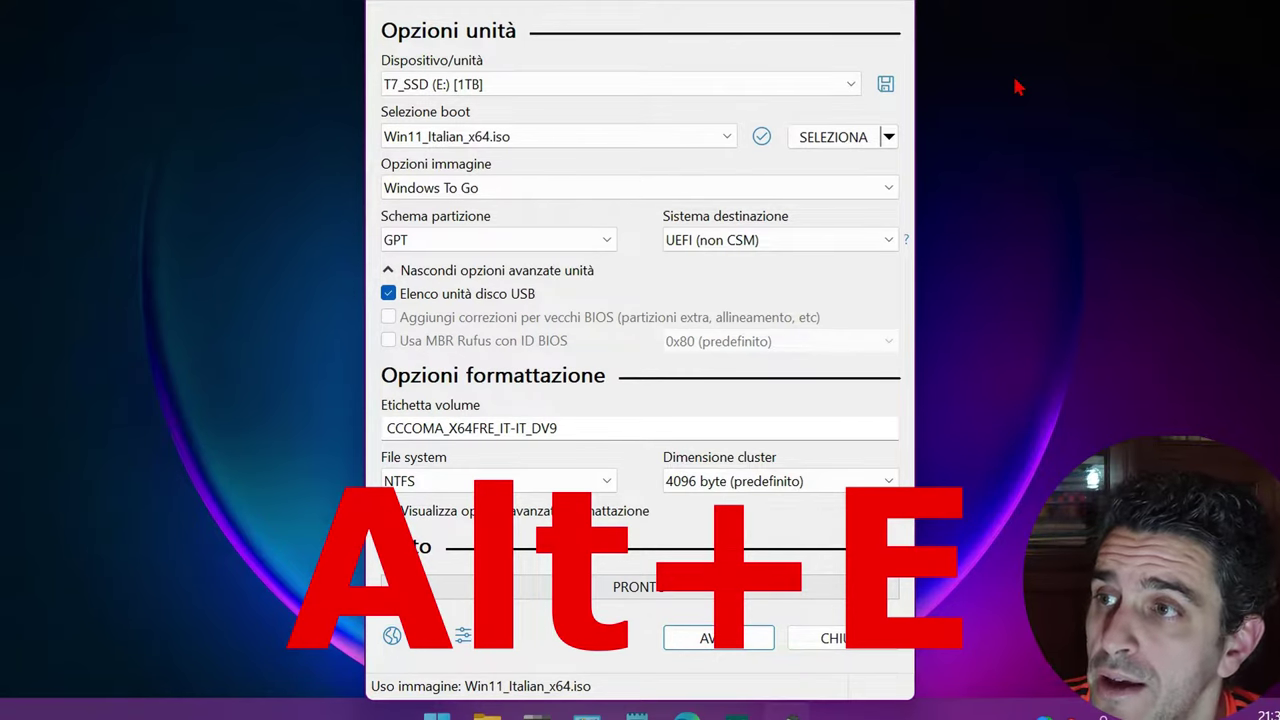
pyautogui.hotkey('alt', 'e')
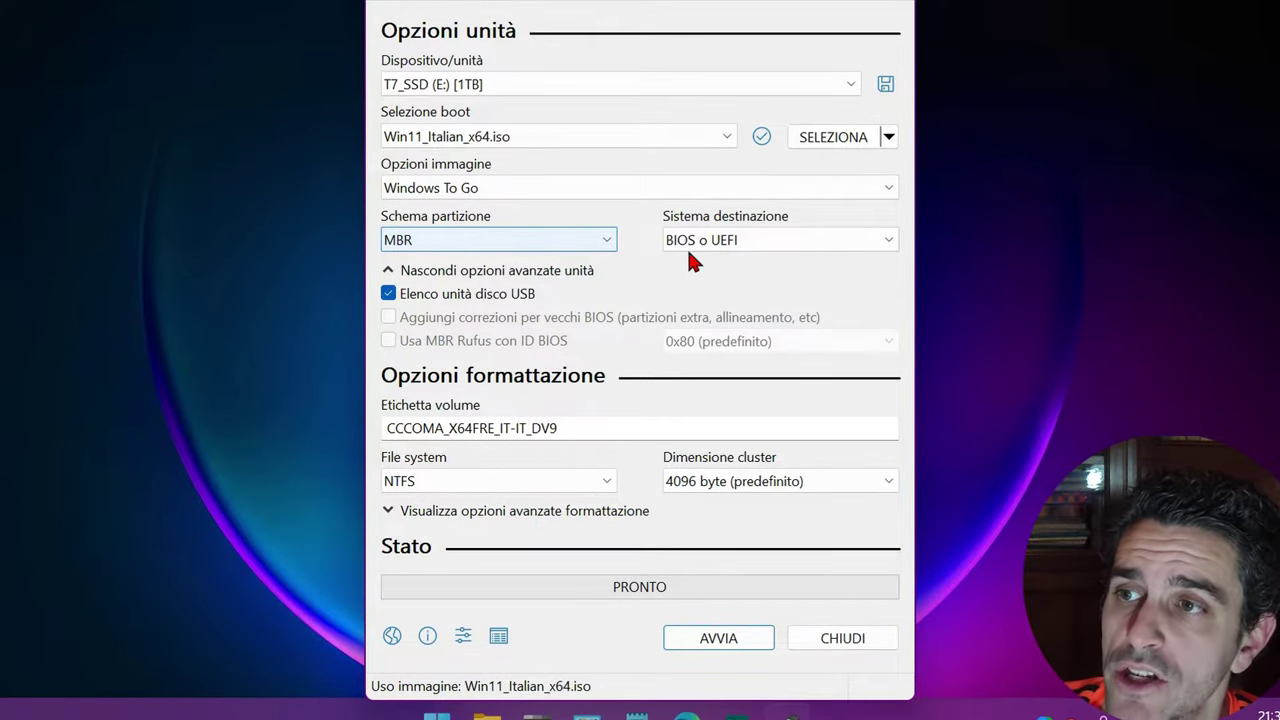
pyautogui.click(488, 242)
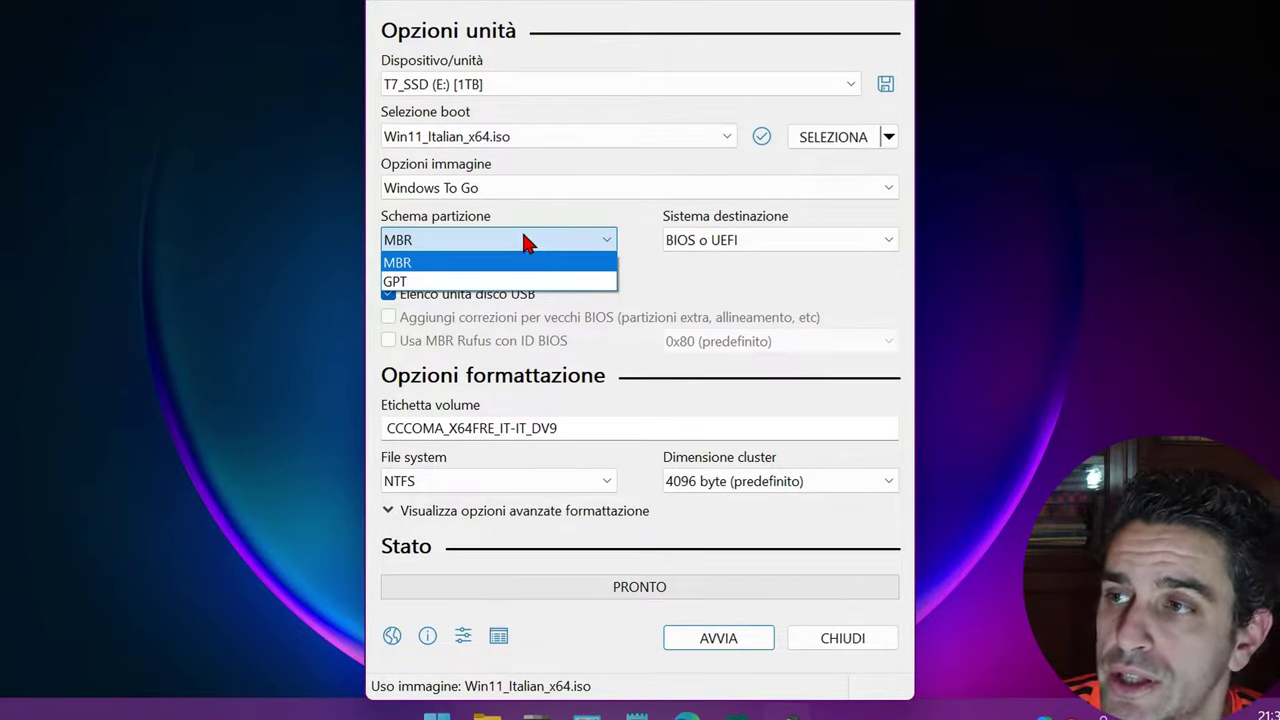
pyautogui.click(443, 264)
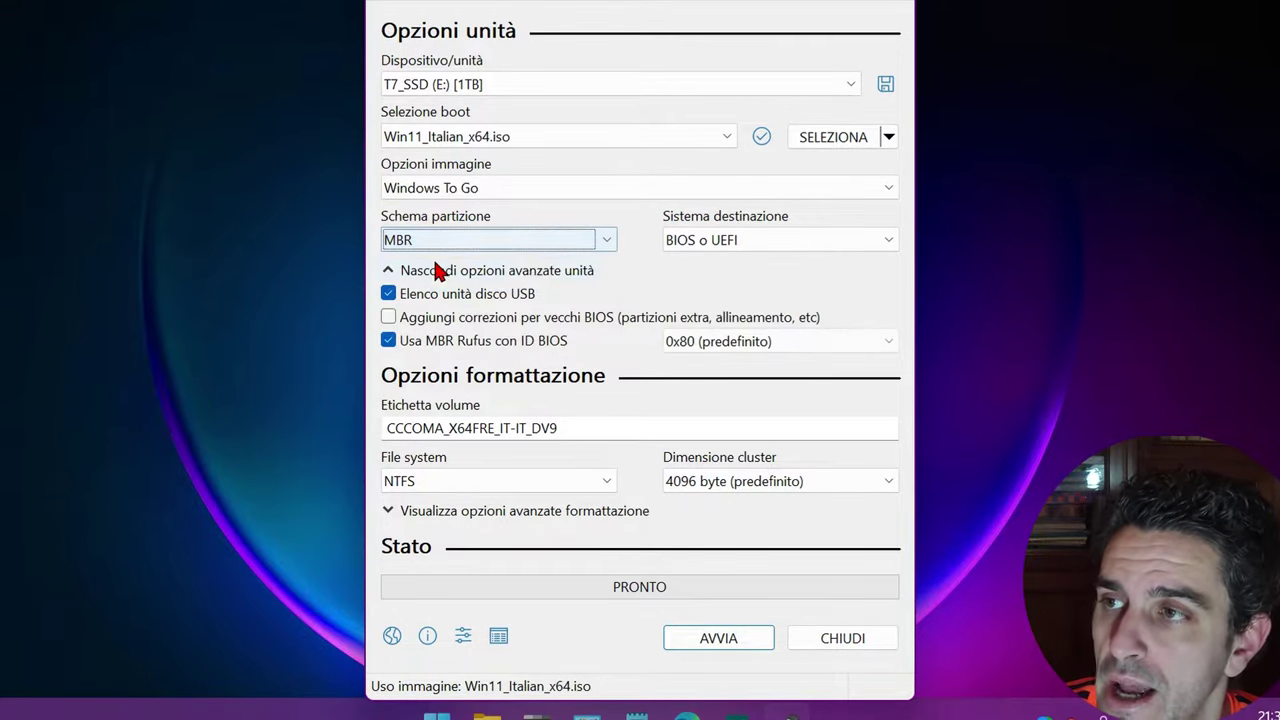
pyautogui.click(775, 244)
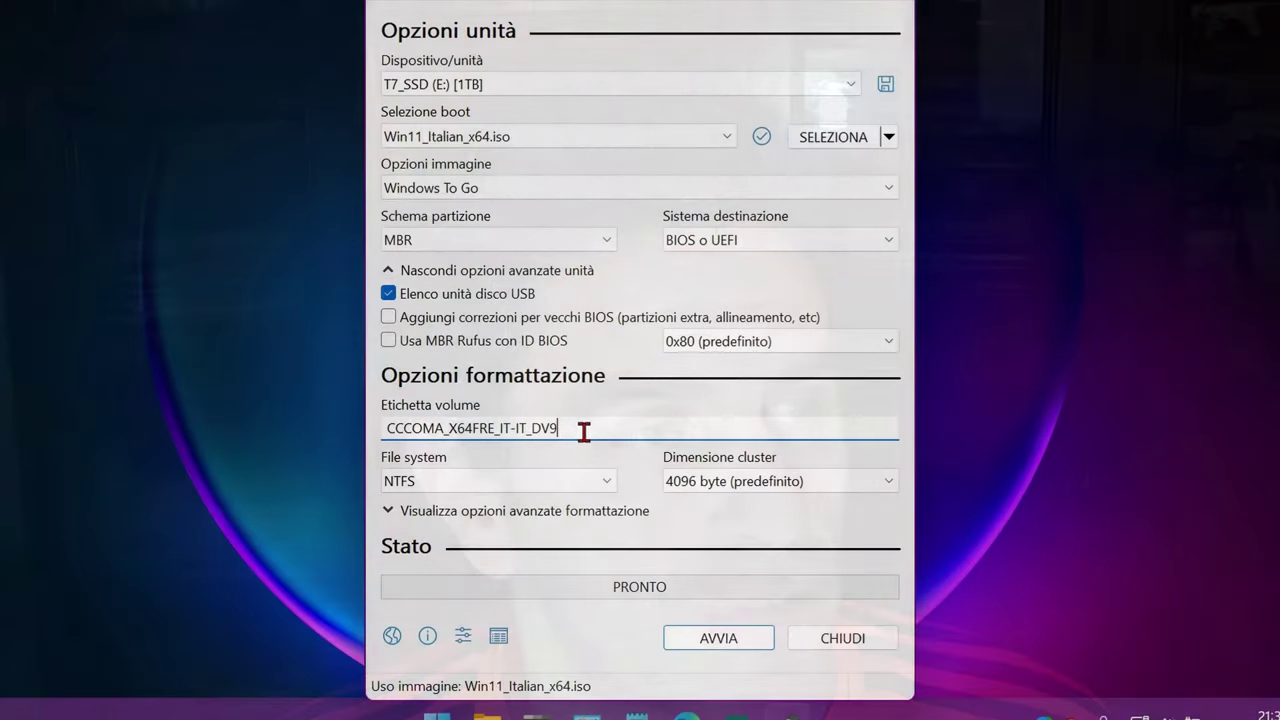
# - Set the volume label to WinUSB and reveal the advanced formatting options
pyautogui.moveTo(583, 430); pyautogui.dragTo(360, 443)
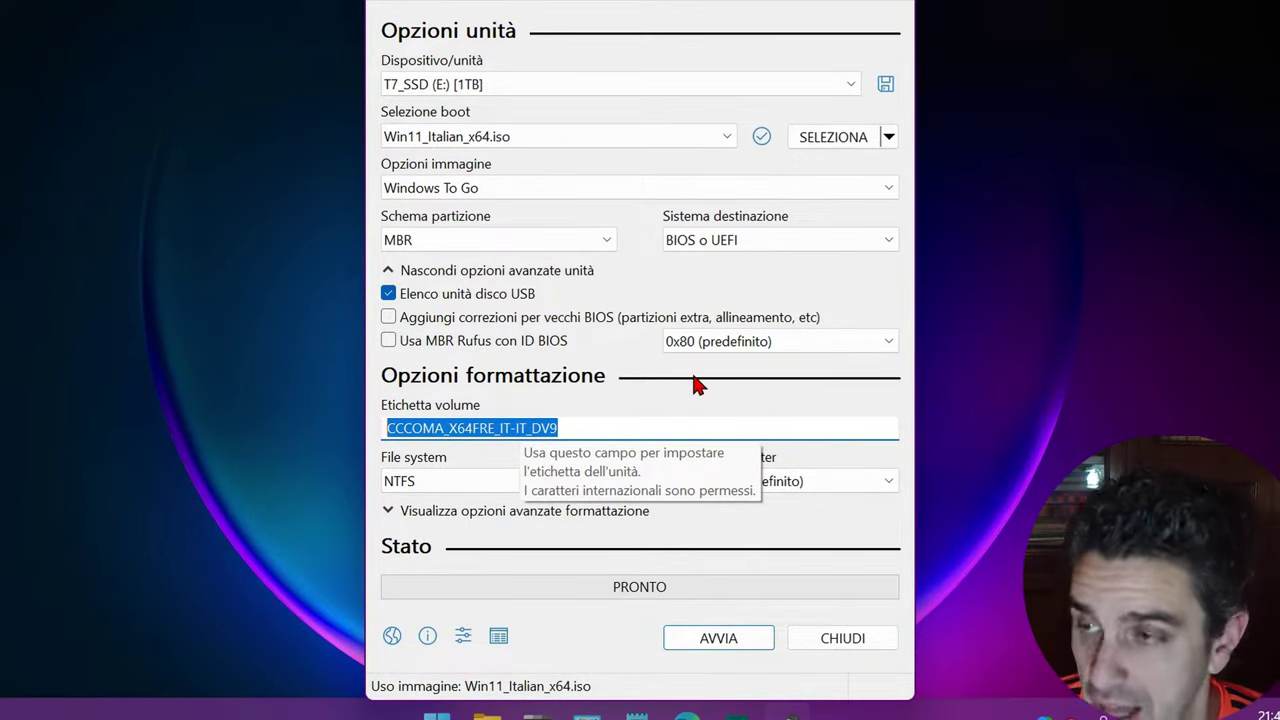
pyautogui.write('WinUSB')
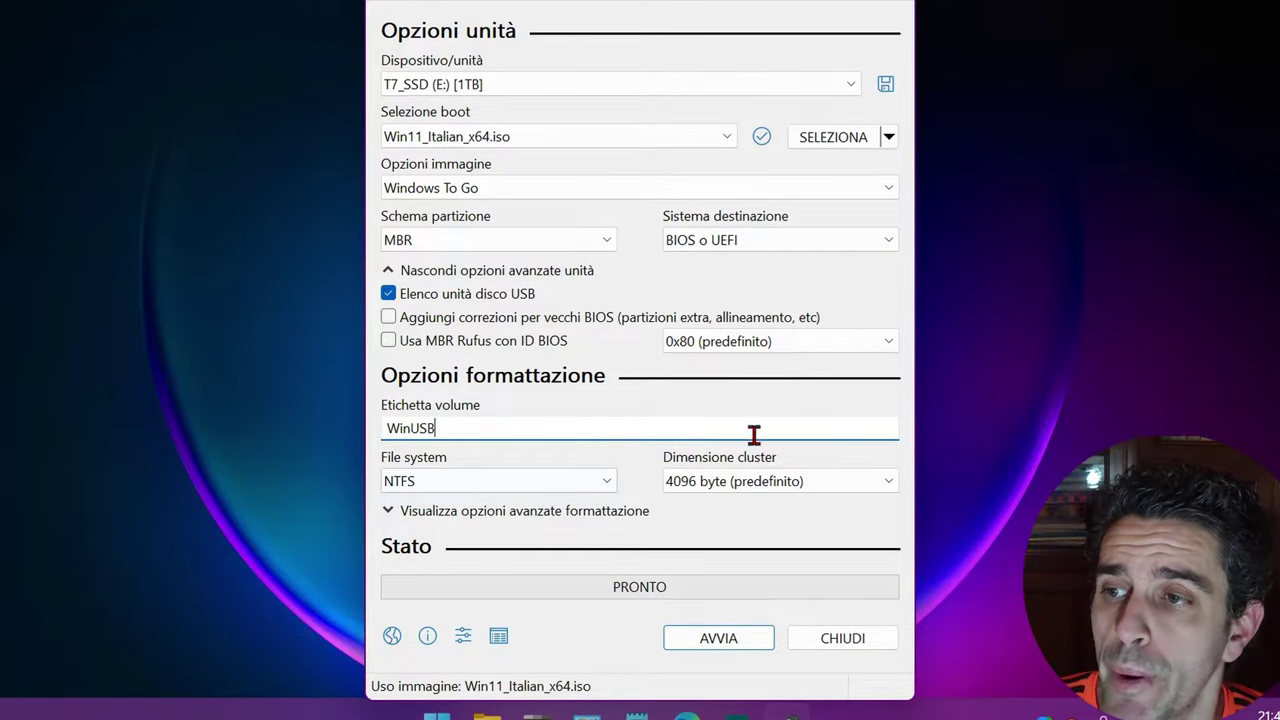
pyautogui.click(500, 514)
pyautogui.scroll(-1, 668, 345)
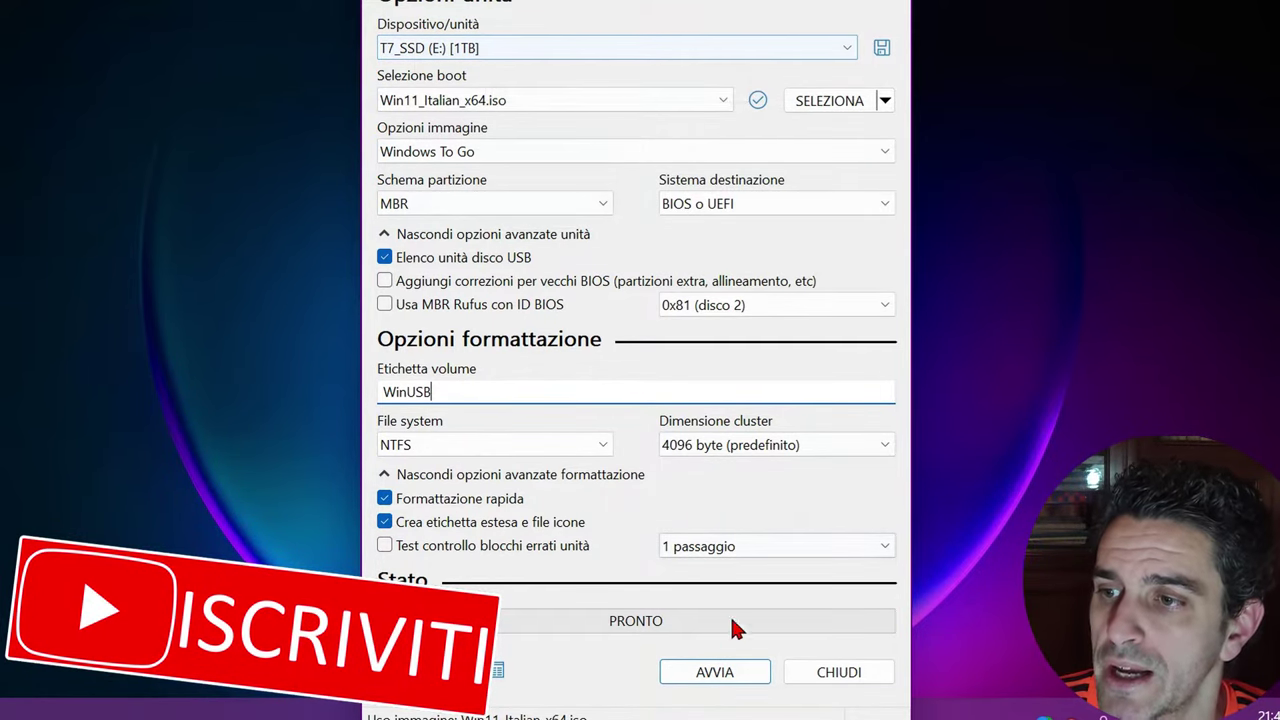
# - Start creating the drive and choose Windows 11 Pro as the version to install
pyautogui.click(744, 673)
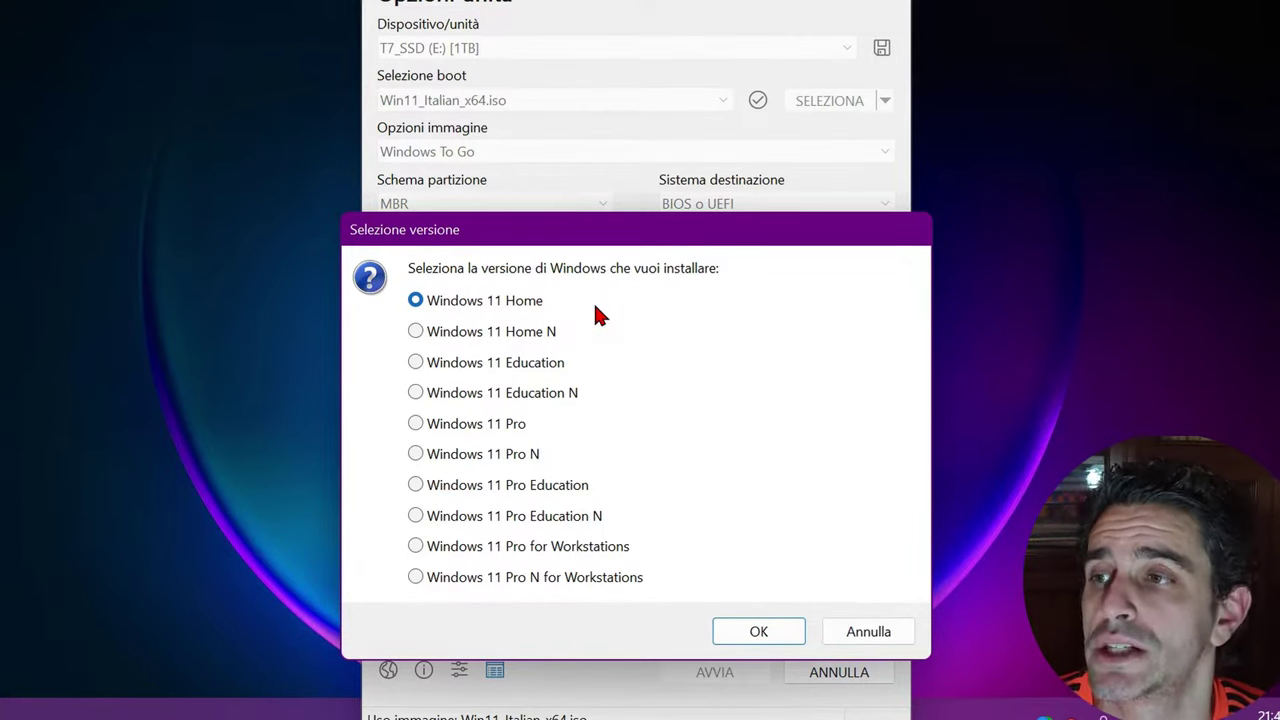
pyautogui.click(415, 424)
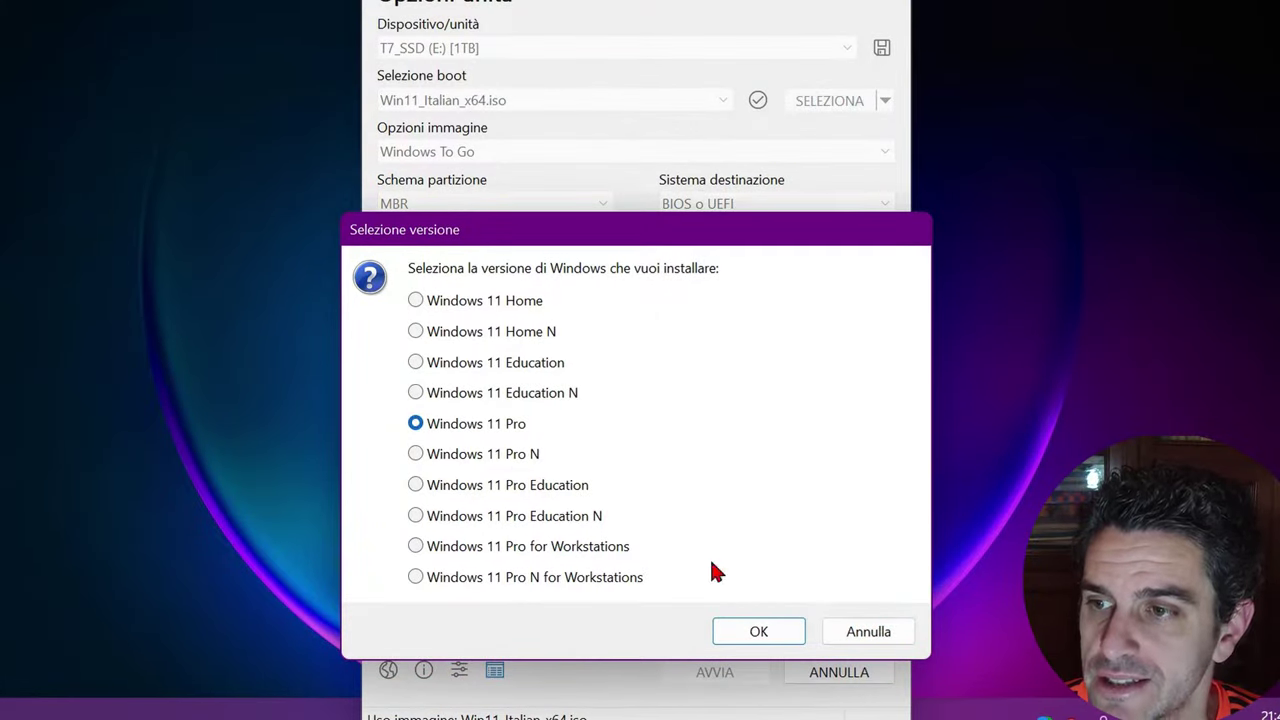
pyautogui.click(767, 630)
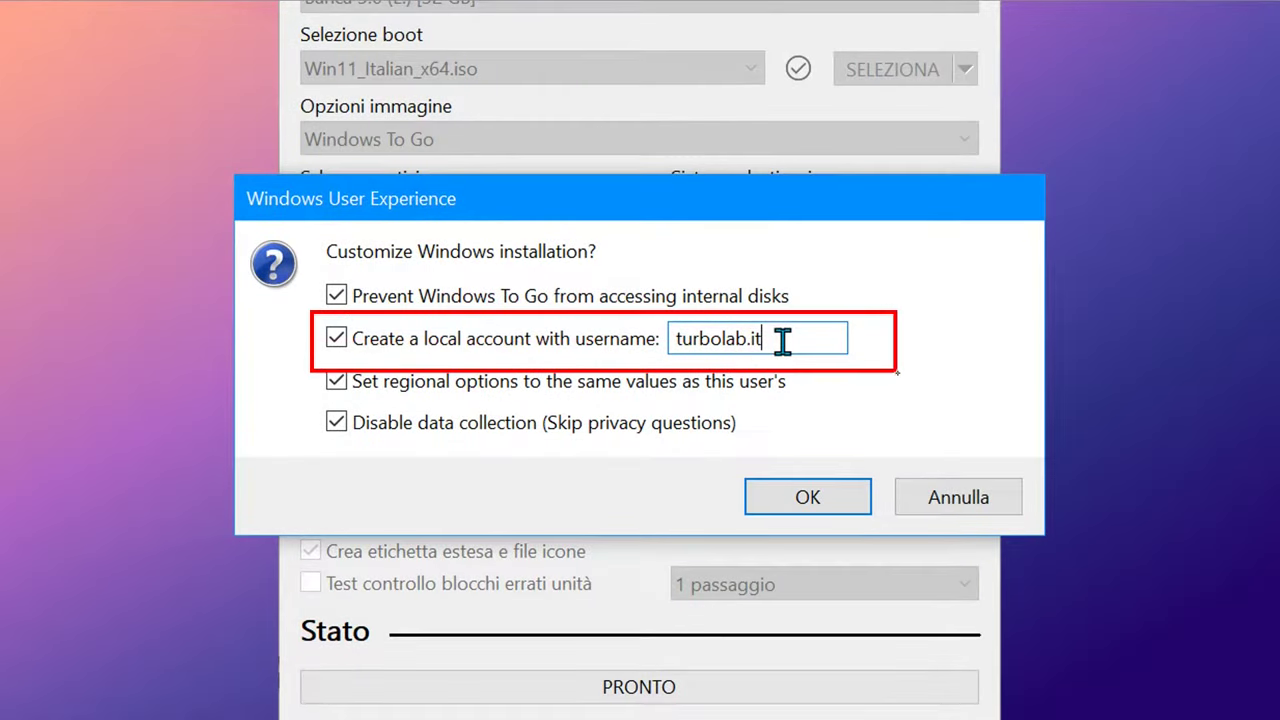
pyautogui.click(886, 367)
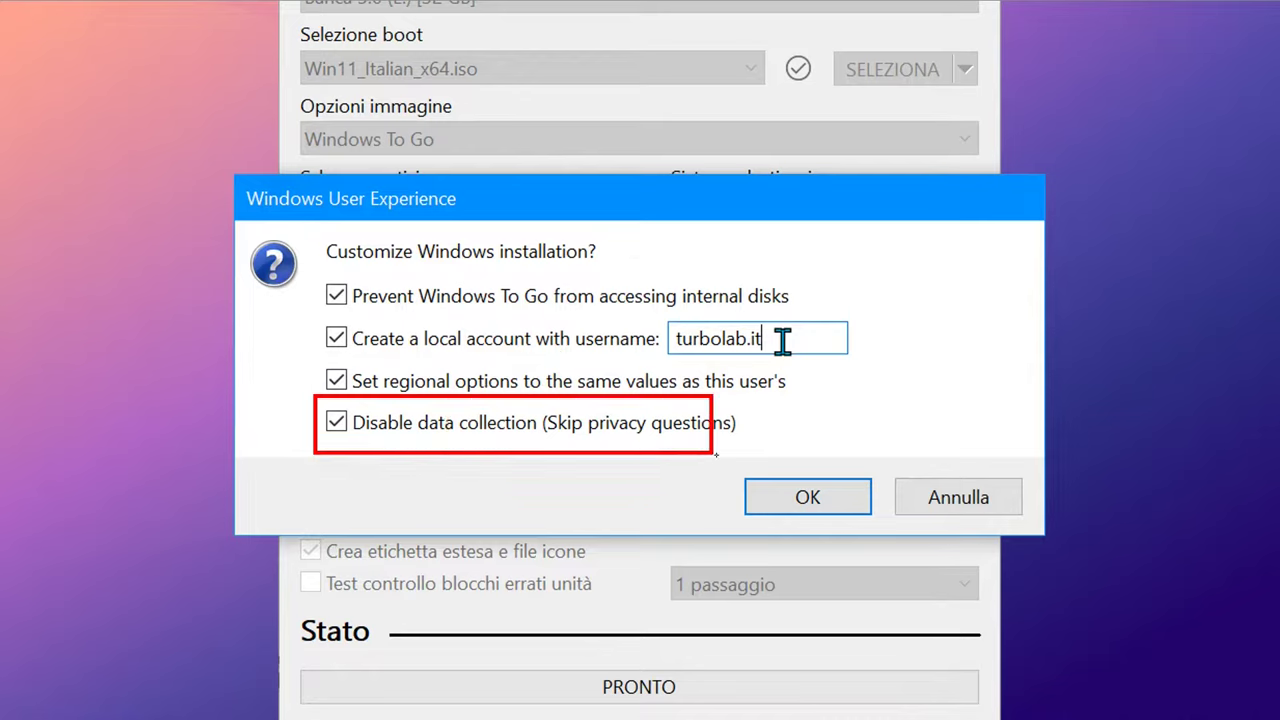
pyautogui.moveTo(745, 458); pyautogui.dragTo(752, 452)
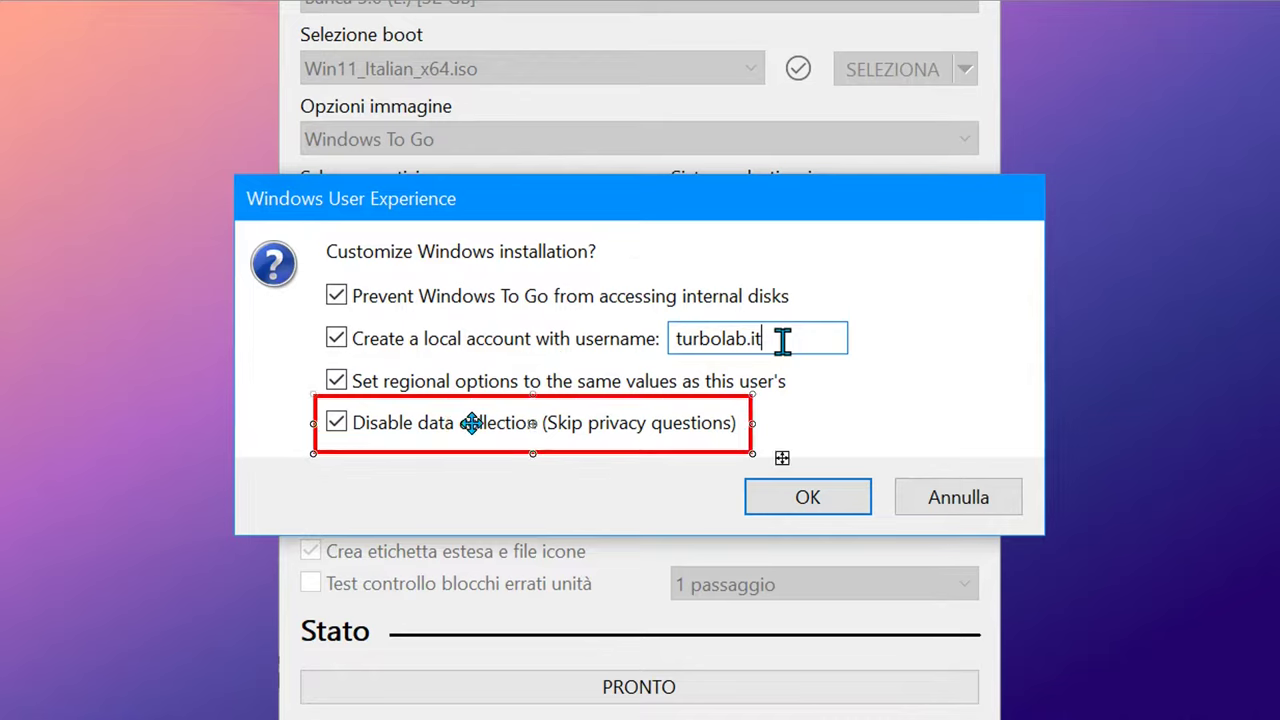